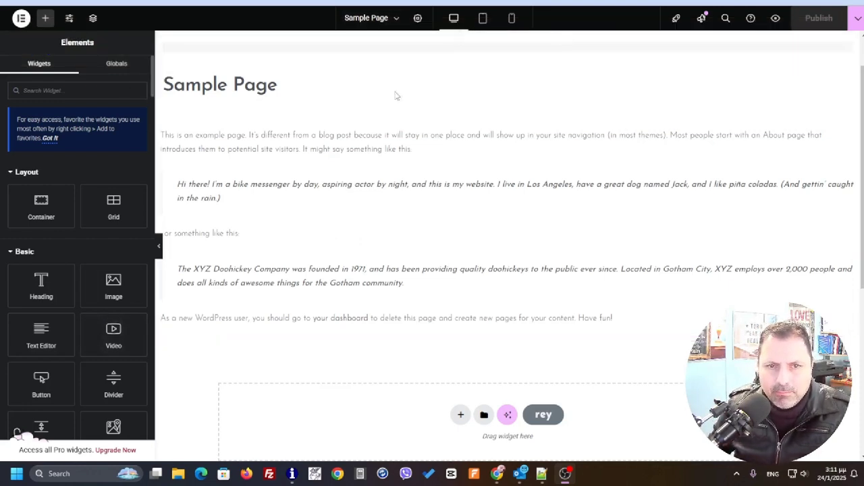
Step: Select the Sample Page's main Text Editor widget to append 123 to its first paragraph
left_click(463, 168)
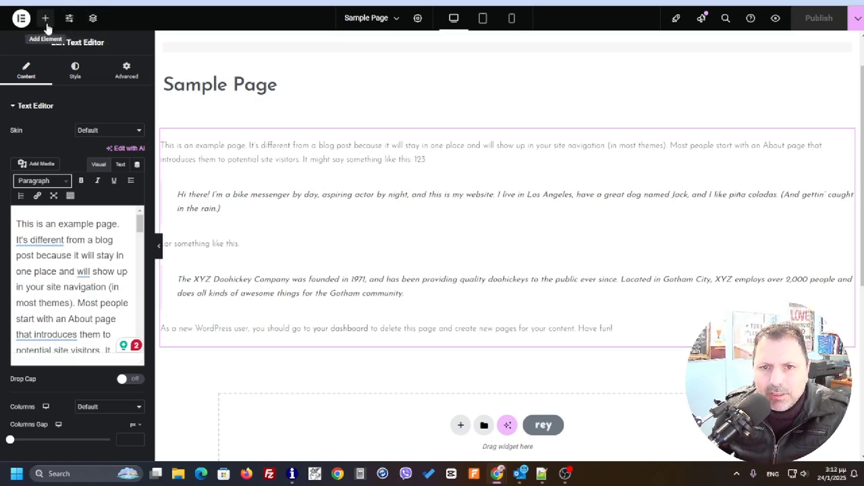
Step: Peek at the Recent pages list and Structure panel, then open History showing four Text Editor edits
left_click(398, 19)
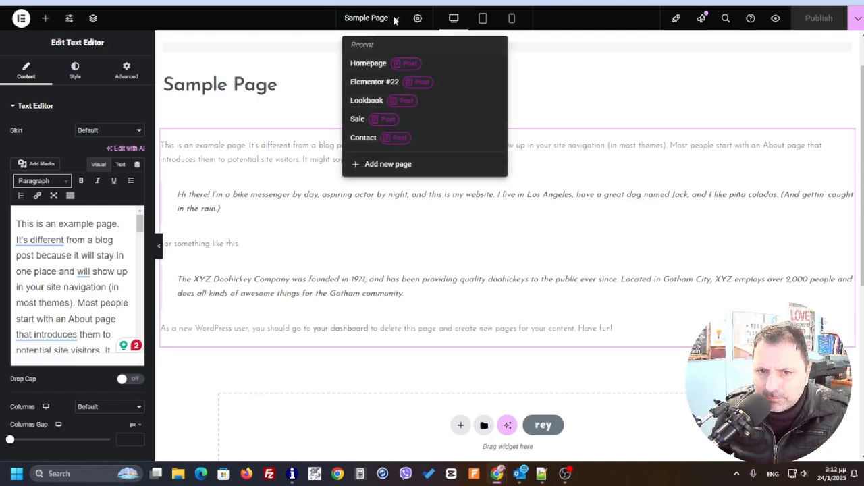
left_click(417, 19)
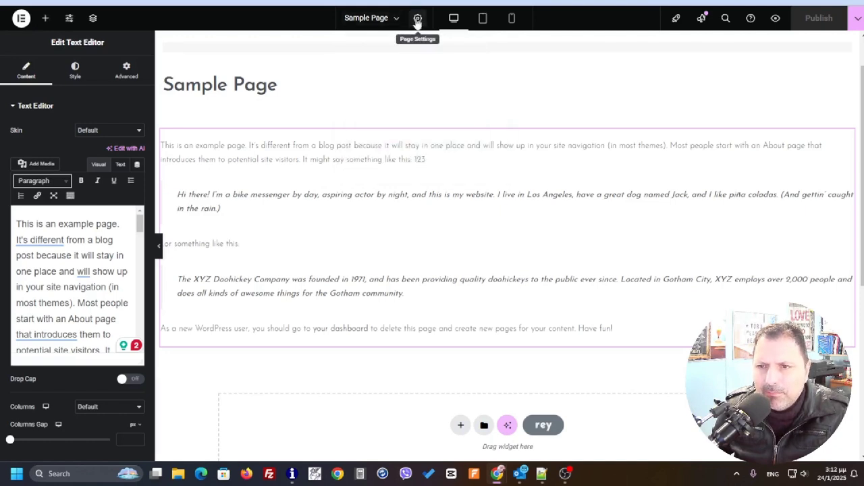
left_click(92, 22)
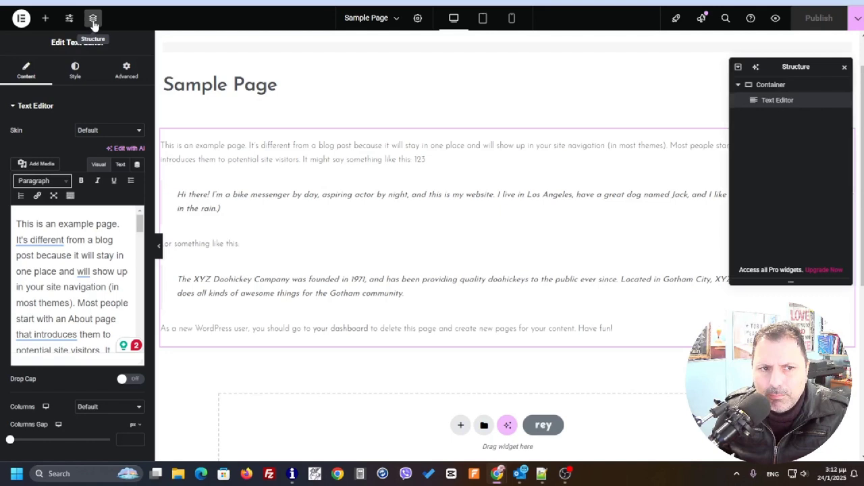
left_click(844, 67)
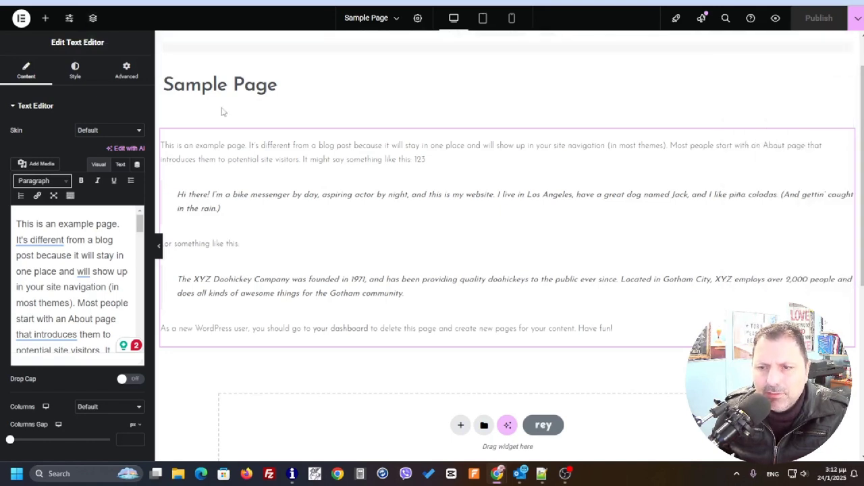
left_click(21, 18)
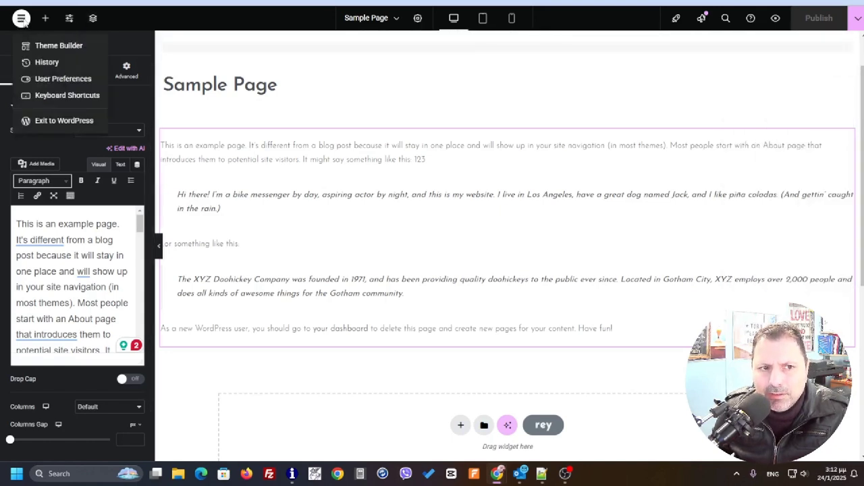
left_click(53, 64)
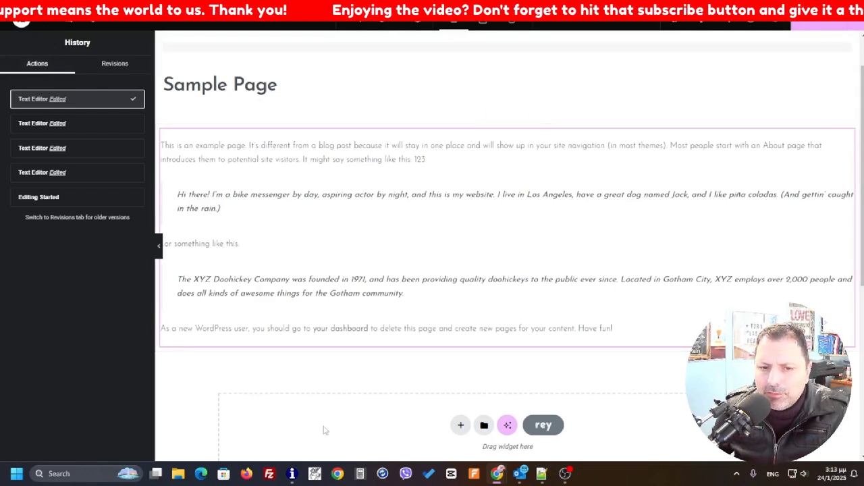
Step: Exit the Elementor editor back to WordPress, confirming Leave
left_click(22, 22)
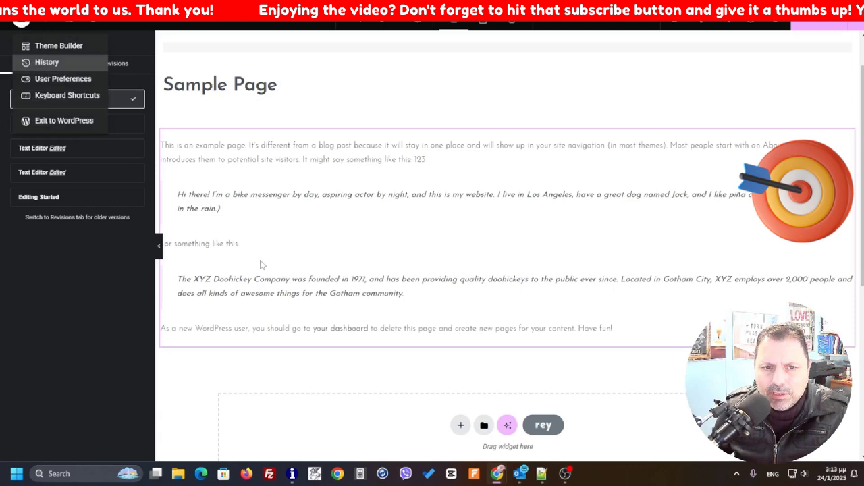
left_click(64, 120)
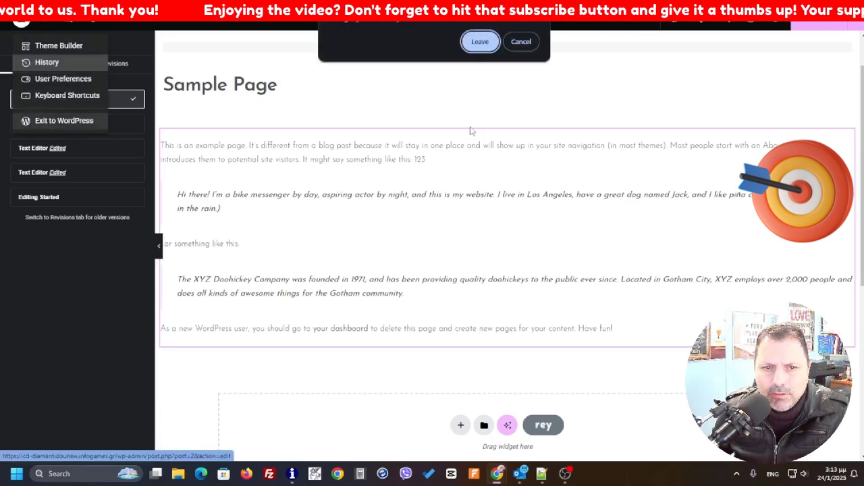
left_click(475, 46)
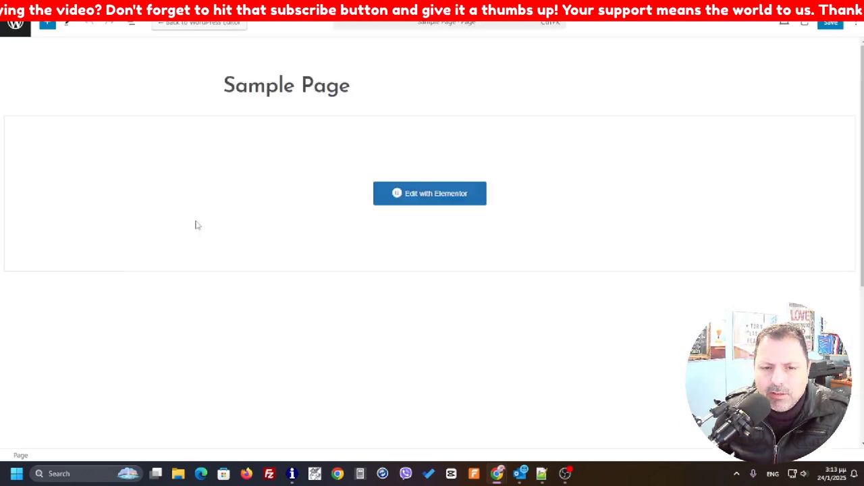
Step: Return to Pages, then go to Installed Plugins and focus its search box
left_click(25, 32)
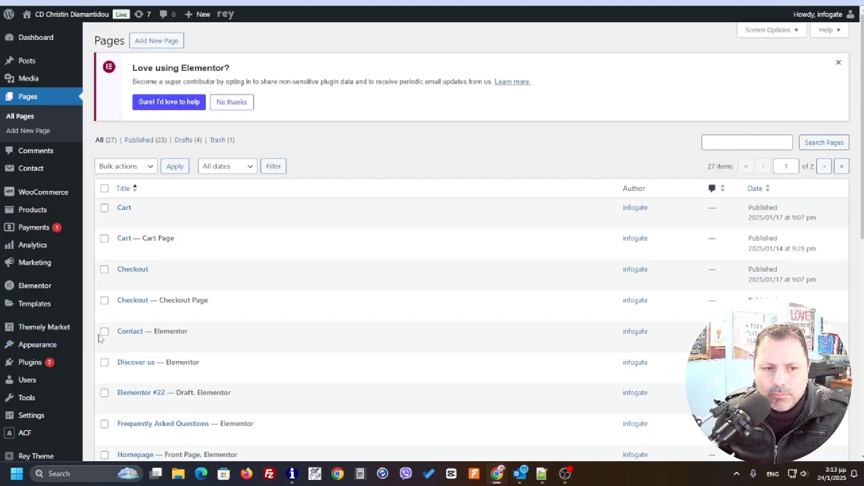
scroll(182, 357, "down", 3)
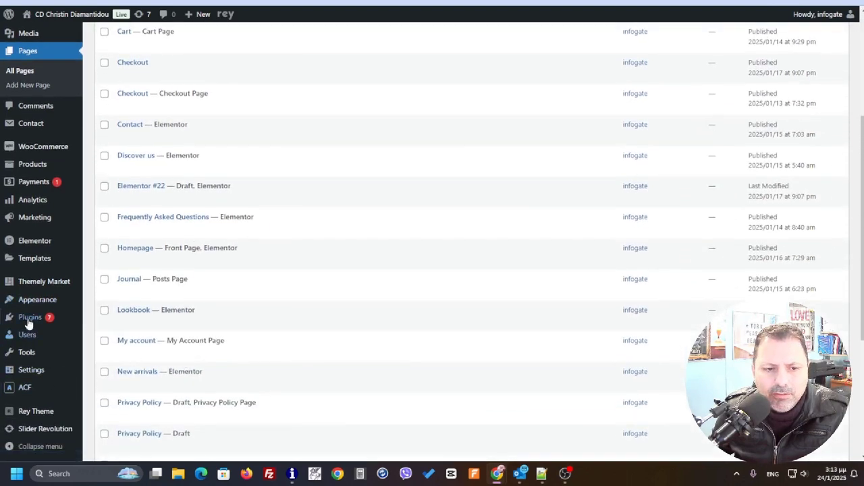
mouse_move(30, 319)
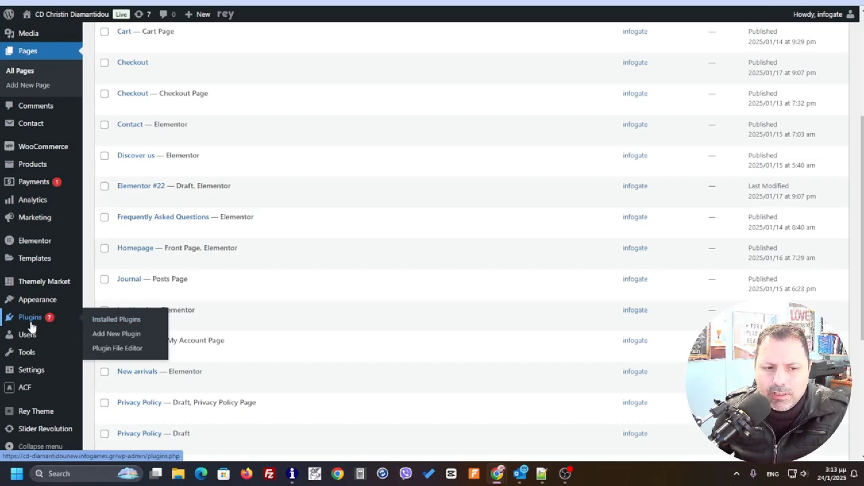
left_click(30, 319)
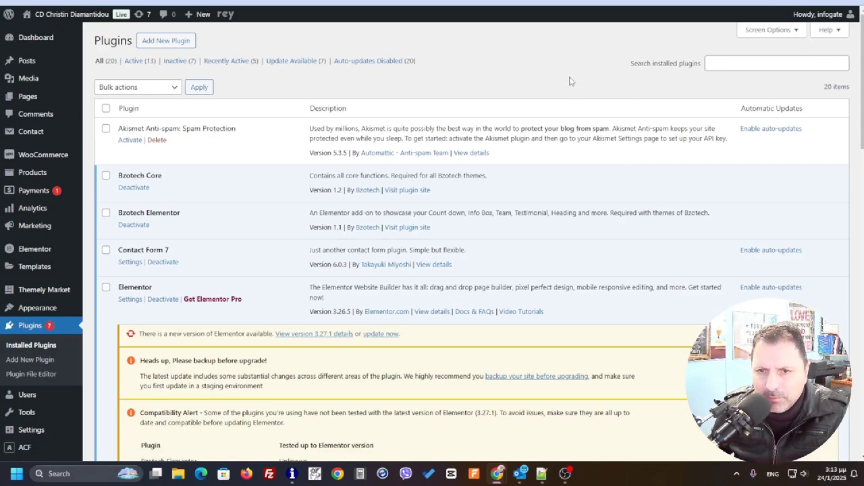
left_click(721, 64)
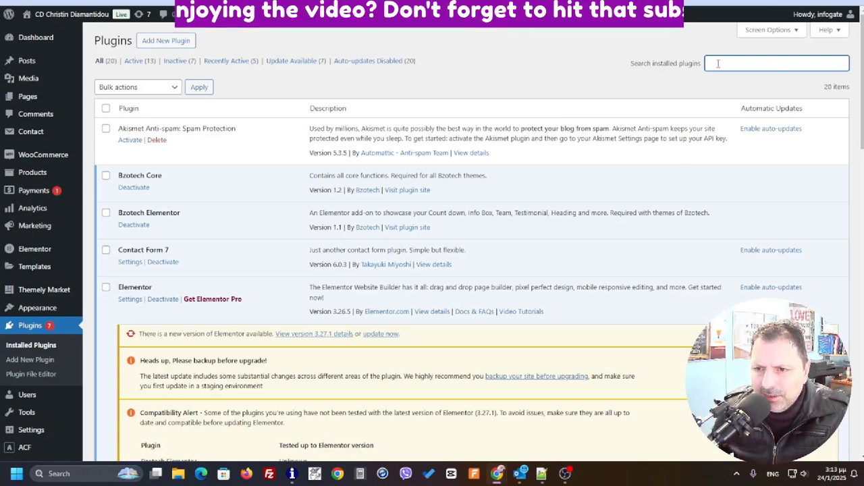
Step: Search the plugin directory for 'file manager', then install and activate File Manager
left_click(167, 41)
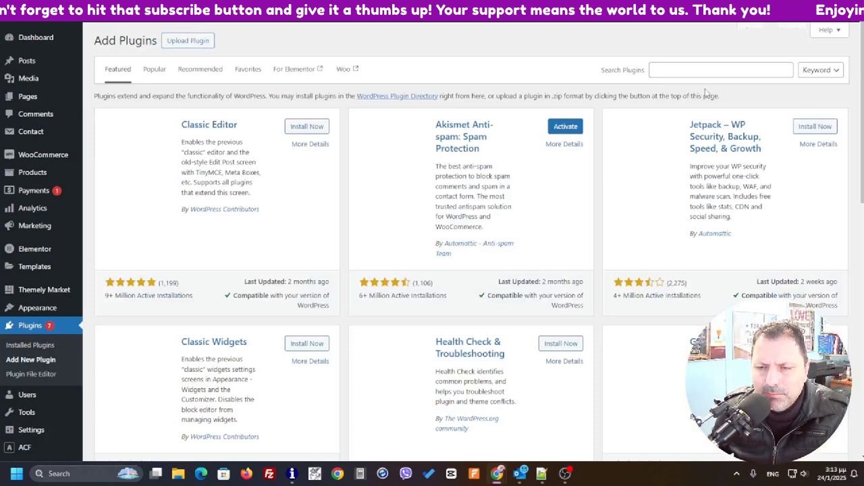
left_click(702, 74)
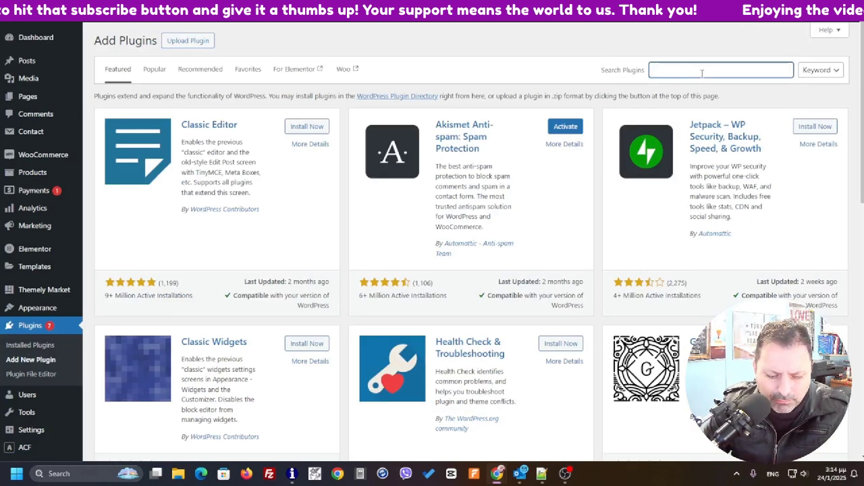
type("file mana")
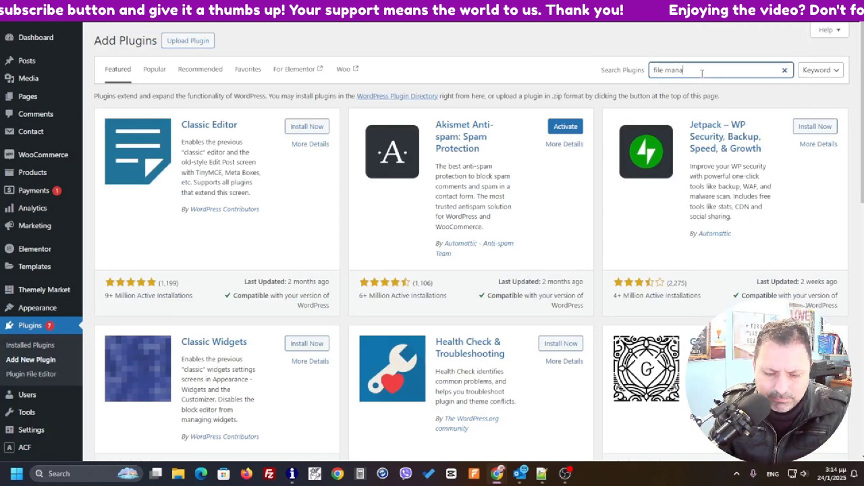
type("ger")
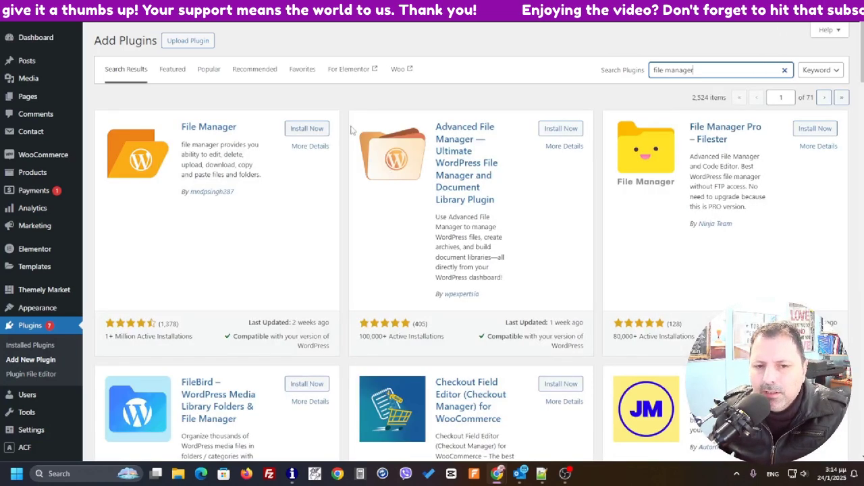
left_click(305, 128)
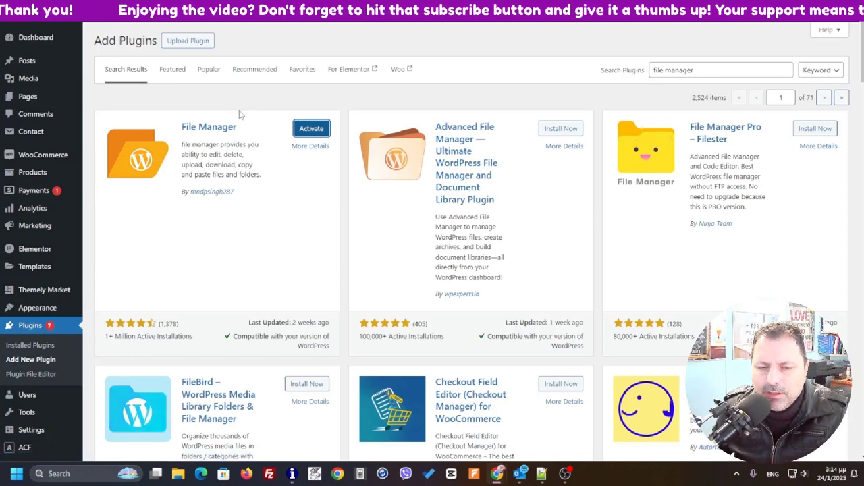
left_click(304, 132)
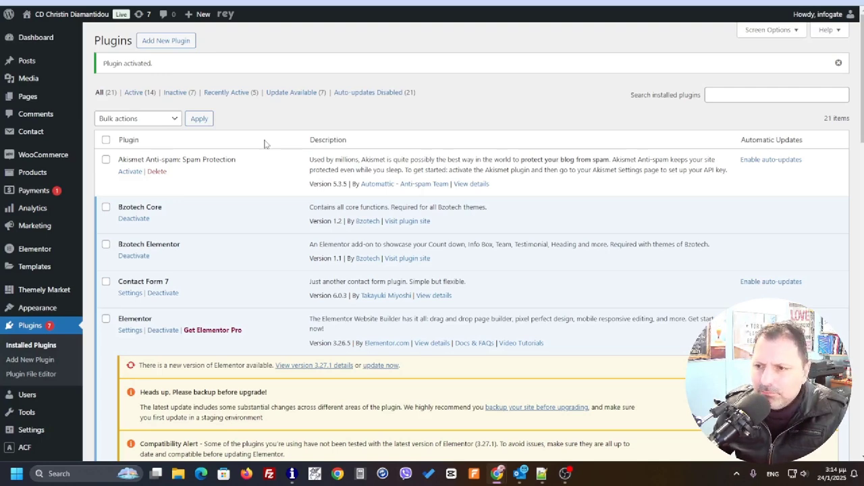
Step: Scroll the plugins page down to the WP File Manager entry in the admin sidebar
scroll(190, 301, "down", 3)
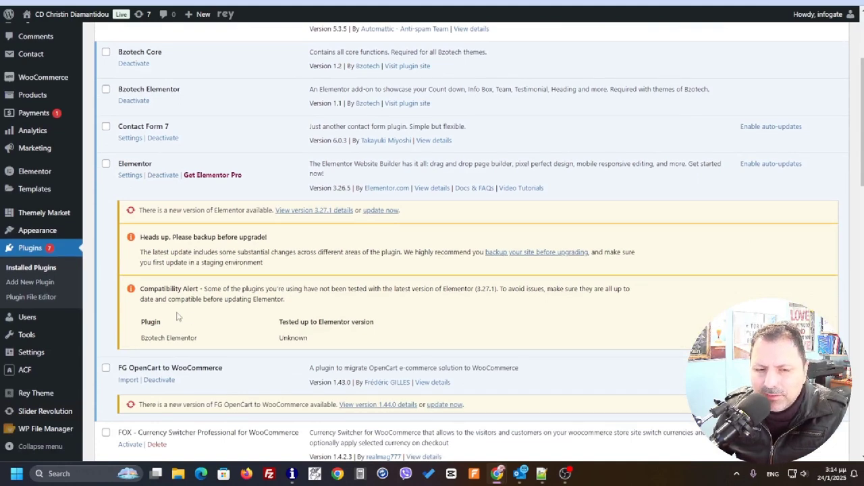
mouse_move(42, 430)
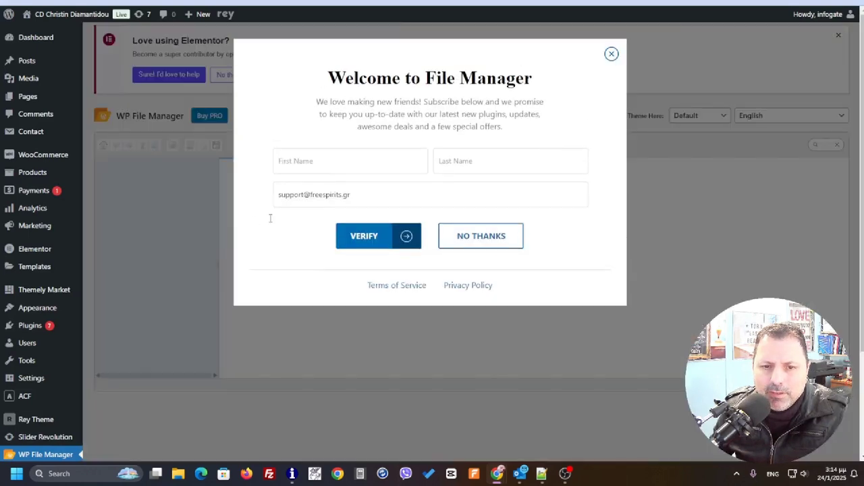
Step: Close the Welcome to File Manager popup and select wp-config.php in the root file list
left_click(611, 115)
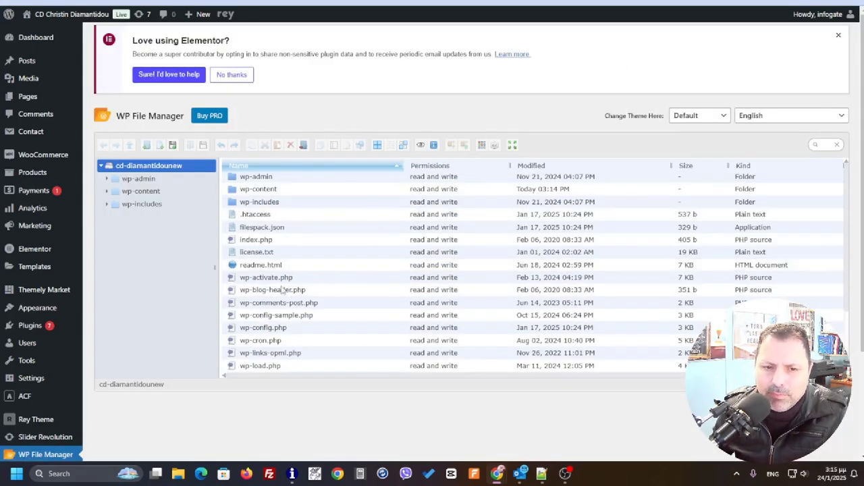
left_click(275, 330)
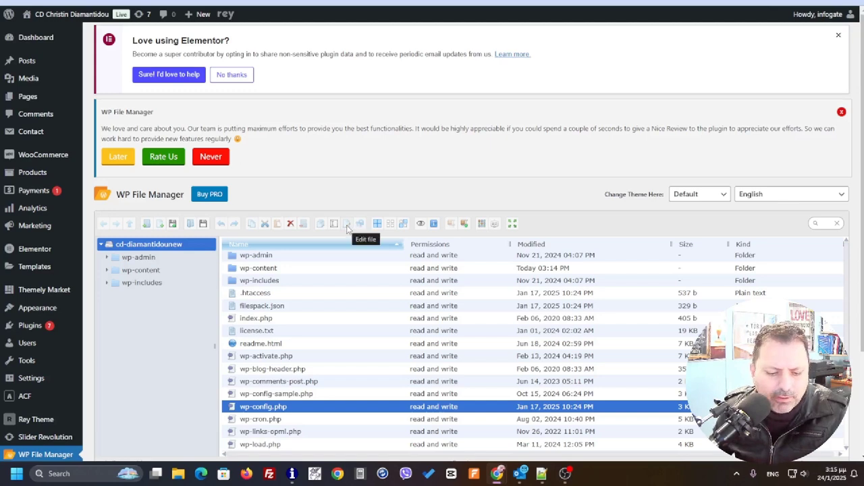
Step: Edit wp-config.php and paste define('WP_MEMORY_LIMIT', '1024M'); onto line 89 after WP_DEBUG
left_click(347, 226)
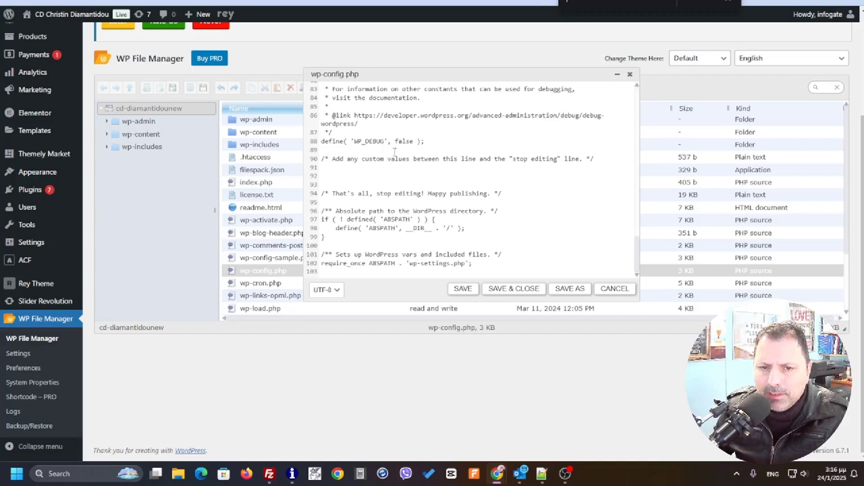
right_click(356, 147)
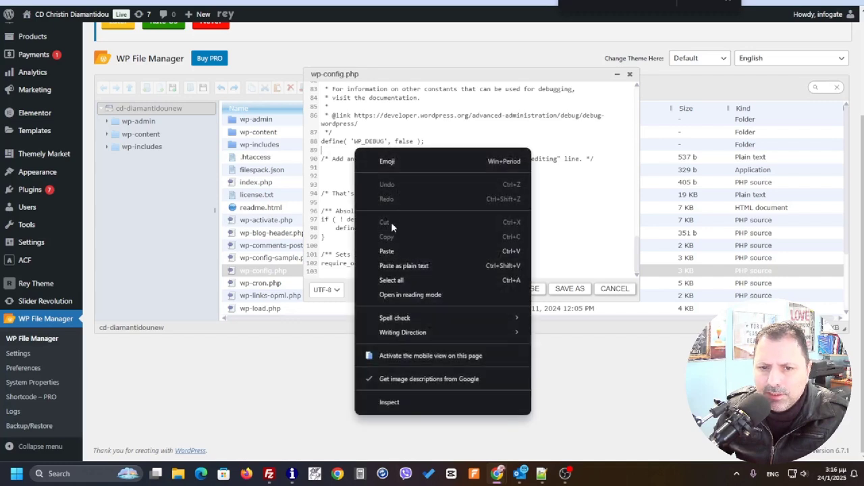
left_click(392, 251)
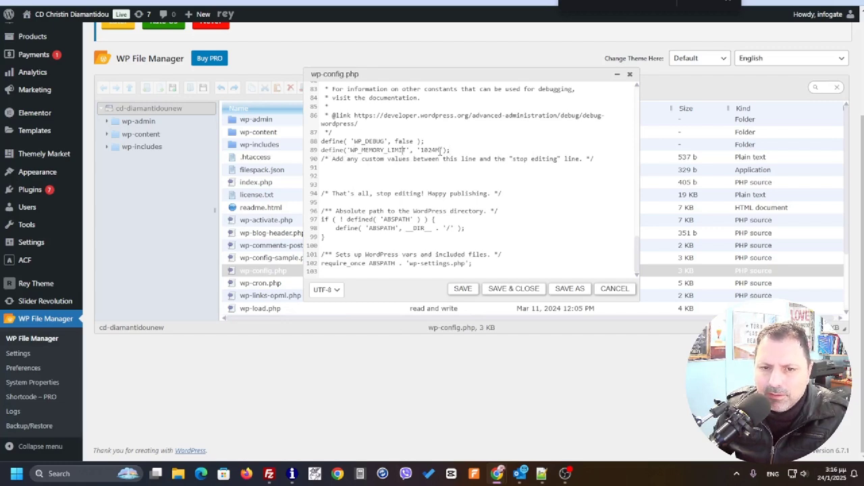
left_click_drag(445, 150, 422, 150)
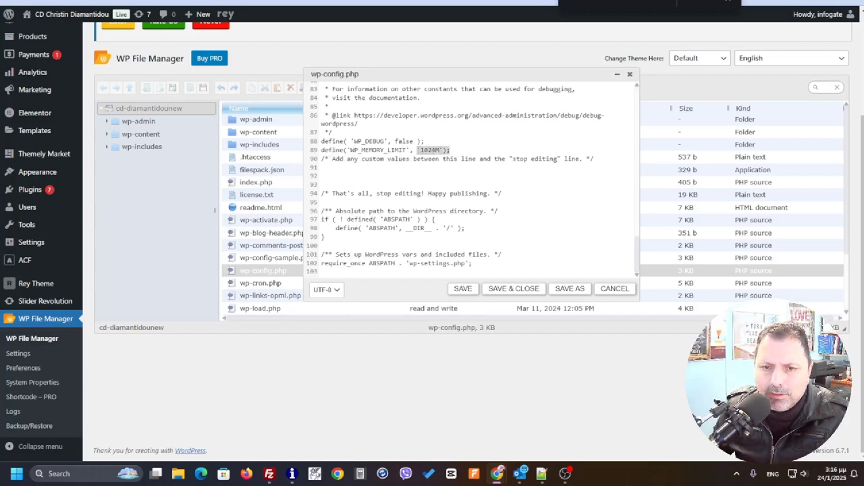
Step: Deselect the 1024M value, then save and close wp-config.php
left_click(418, 150)
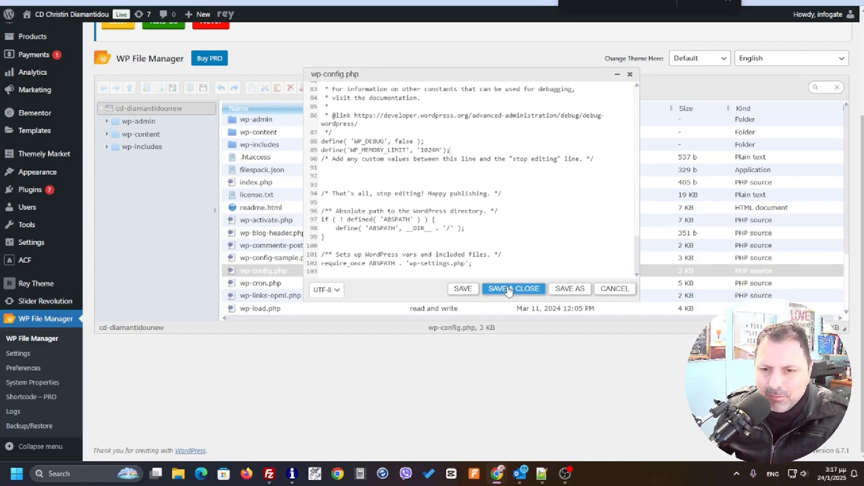
left_click(508, 289)
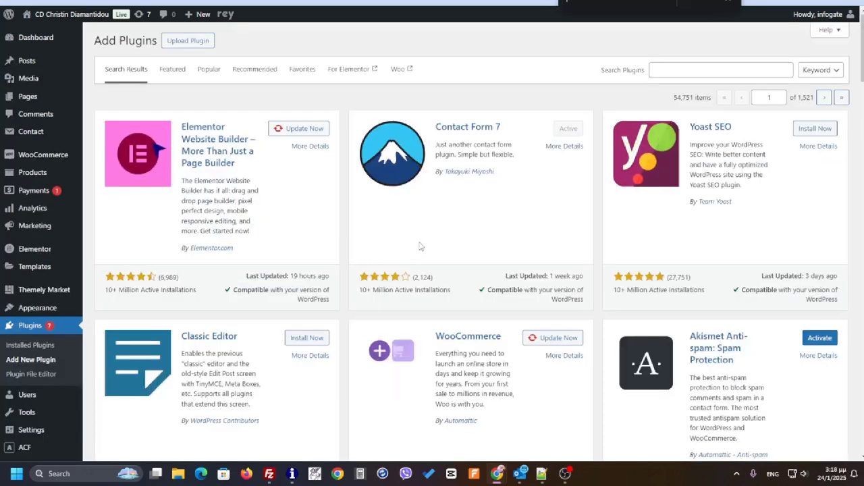
Step: Search plugins for 'advanced database' and install Advanced Database Cleaner
left_click(679, 71)
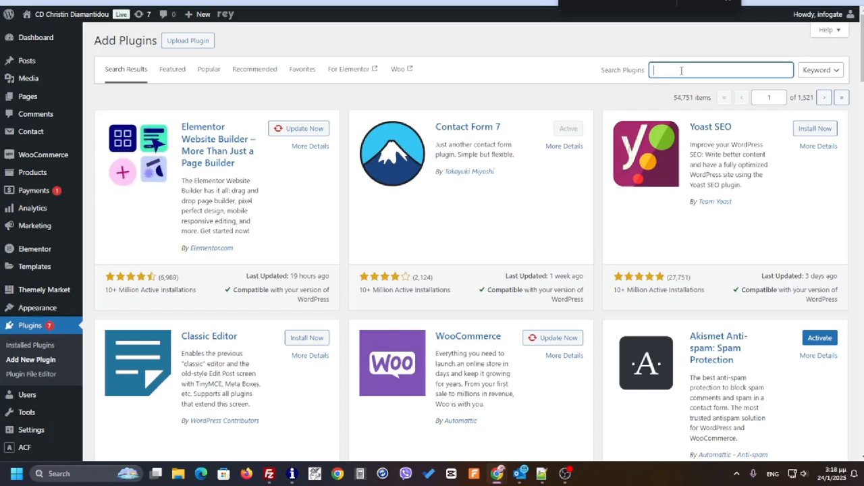
type("advanw")
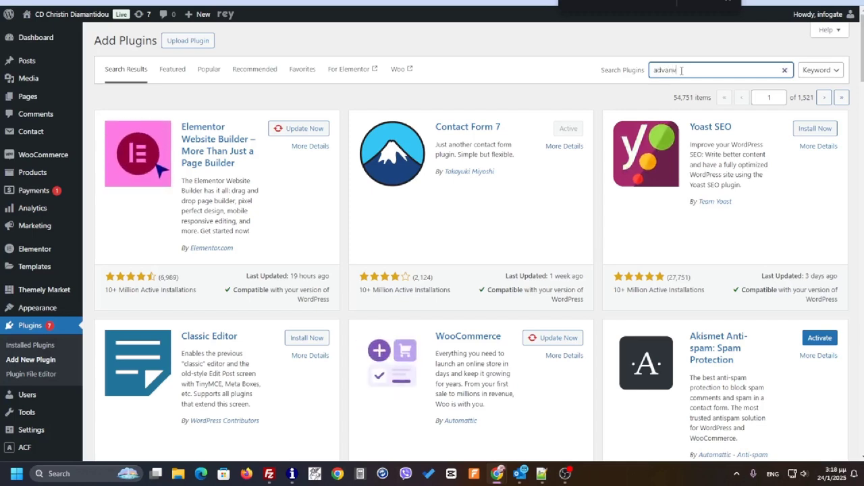
key("BackSpace")
type("ced")
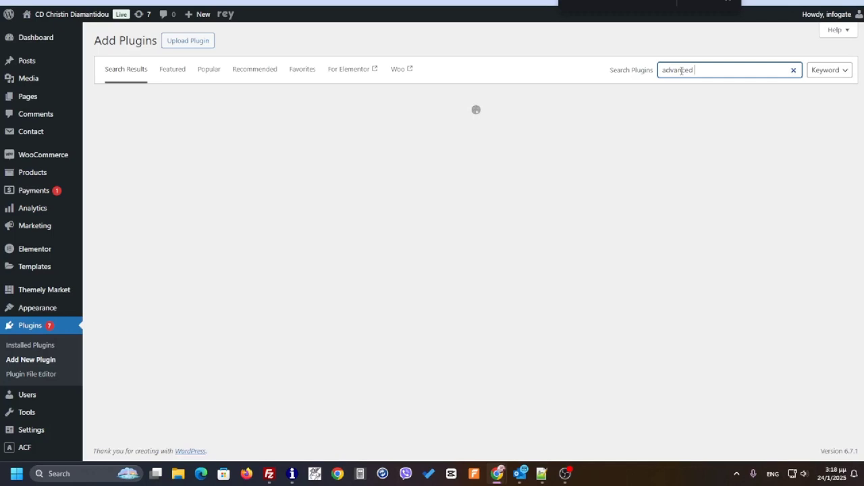
type(" database")
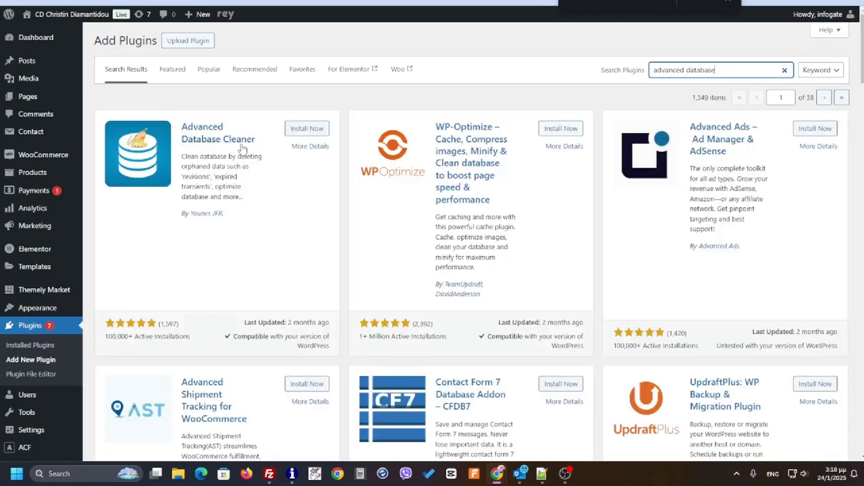
left_click(299, 130)
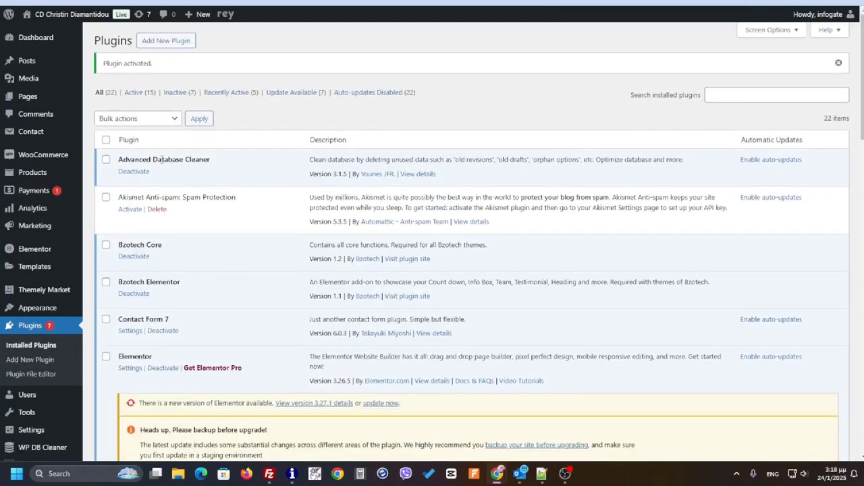
Step: Scroll the admin sidebar to locate Tools > WP DB Cleaner
scroll(98, 313, "down", 3)
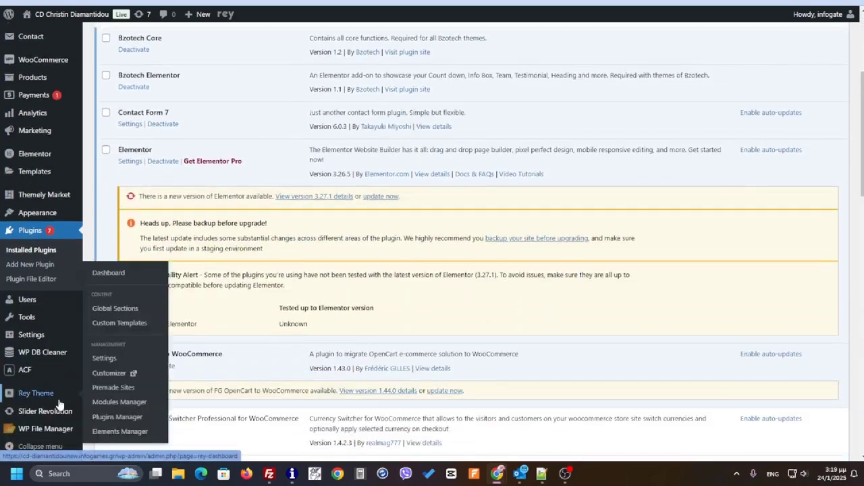
mouse_move(72, 372)
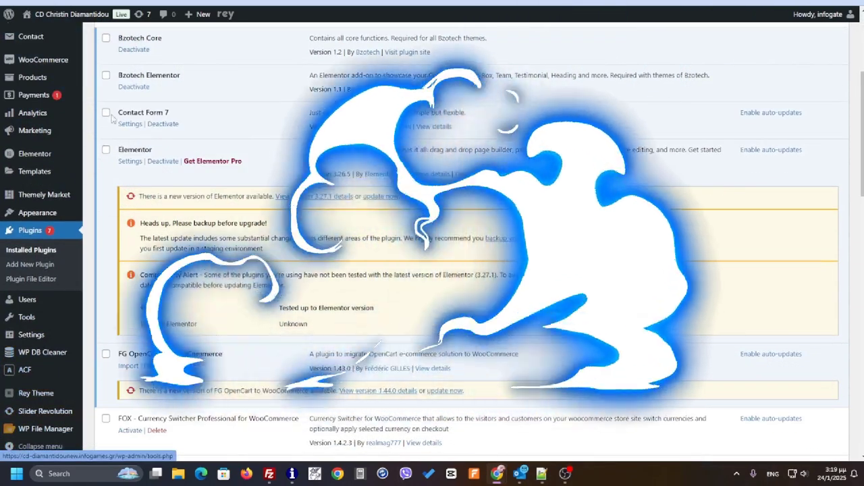
scroll(142, 114, "up", 2)
scroll(146, 106, "up", 2)
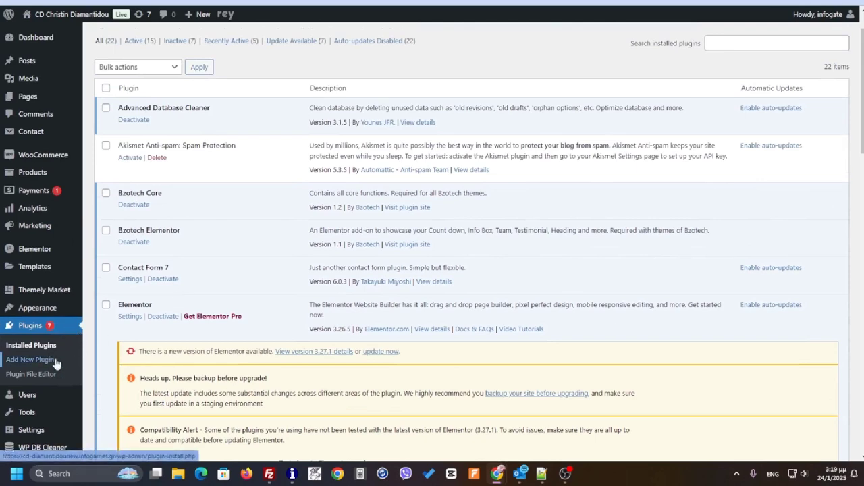
scroll(38, 309, "down", 3)
mouse_move(31, 316)
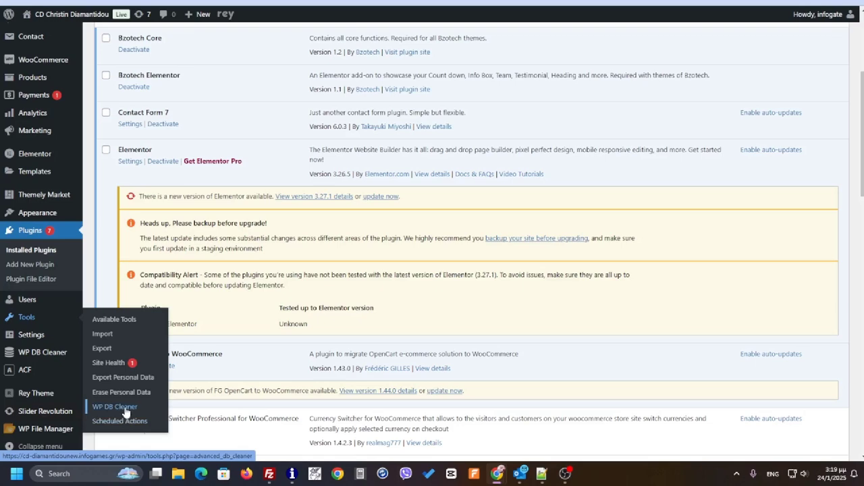
Step: In WP DB Cleaner, tick Revisions and apply the Clean bulk action, confirming with Continue
left_click(125, 407)
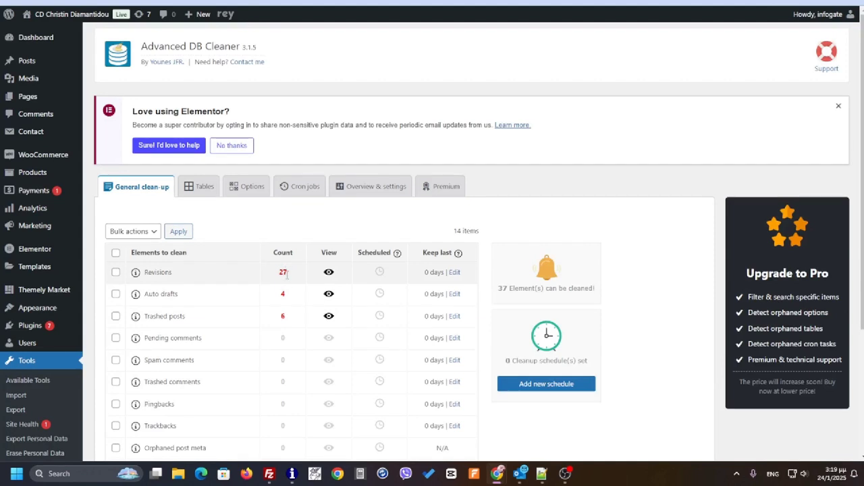
left_click(116, 272)
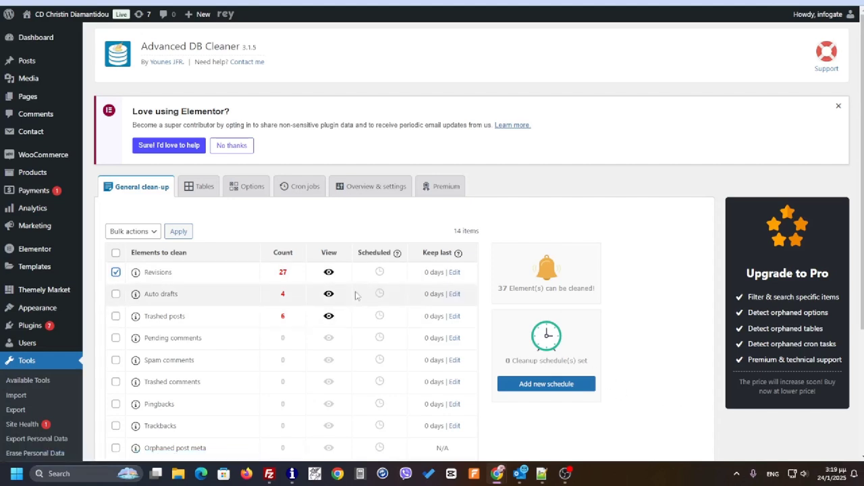
left_click(154, 232)
left_click(119, 261)
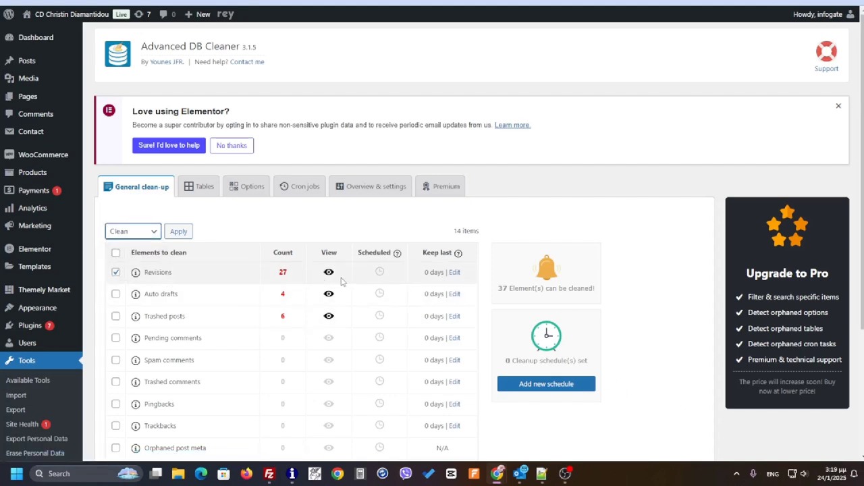
left_click(180, 232)
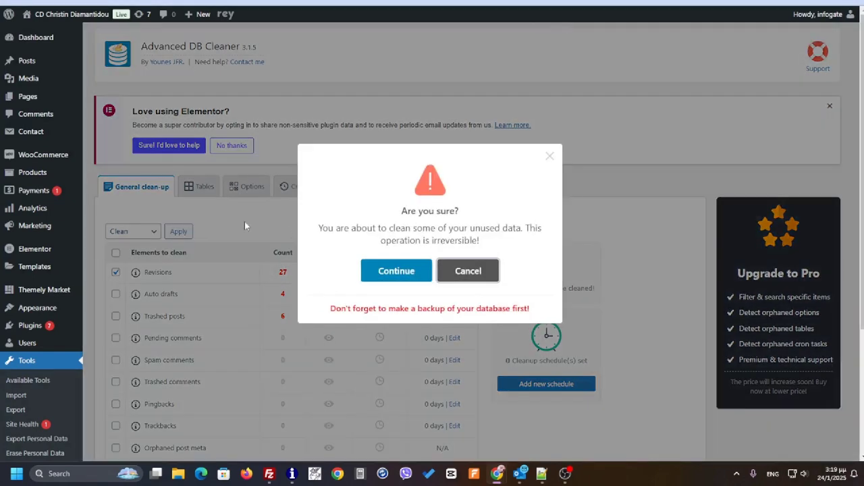
left_click(398, 270)
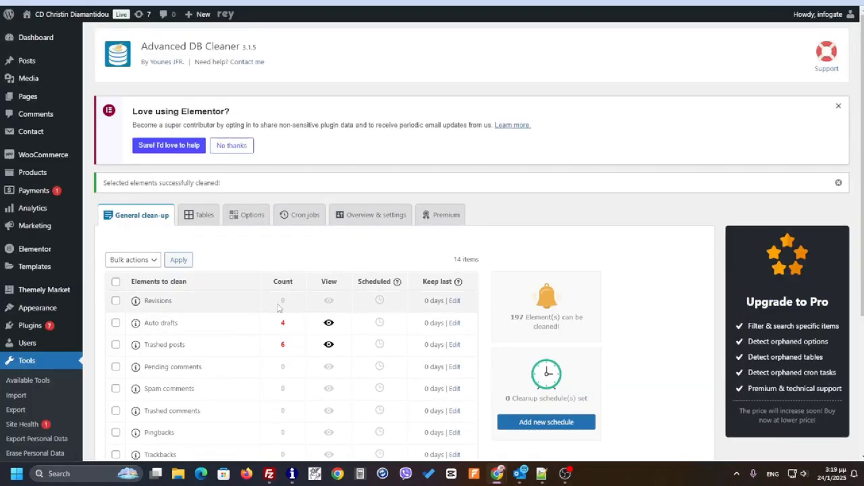
scroll(257, 336, "down", 2)
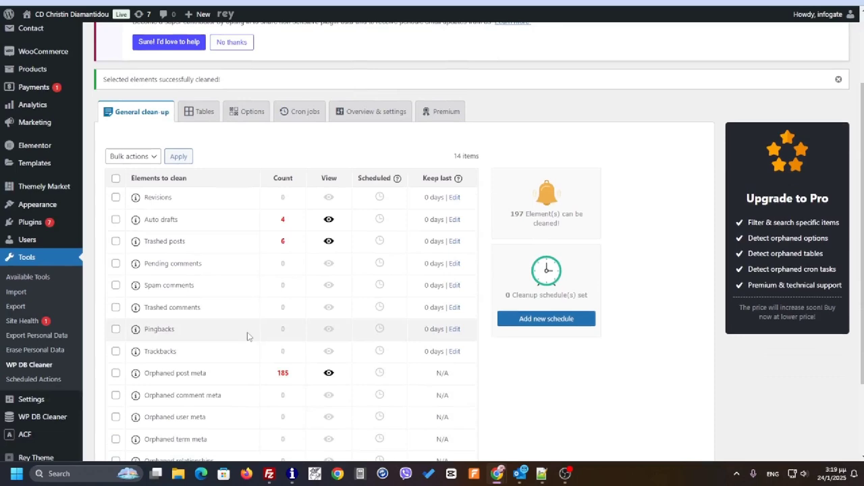
scroll(212, 349, "down", 2)
scroll(236, 355, "up", 2)
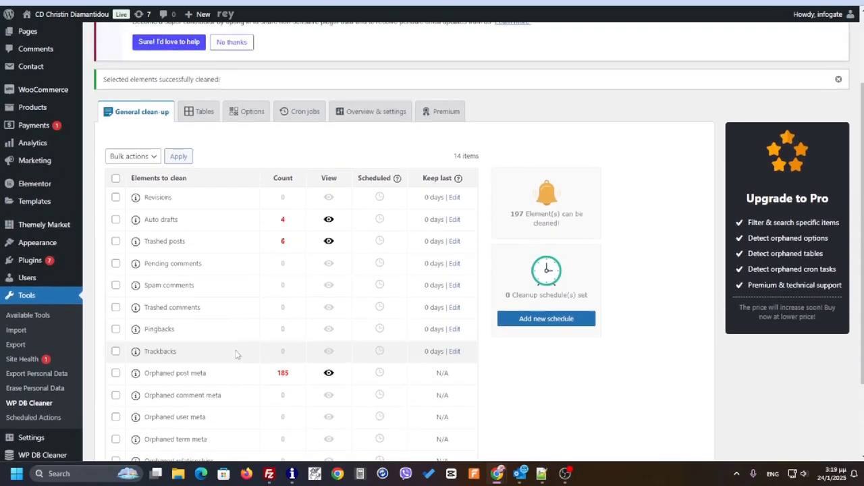
scroll(236, 354, "up", 2)
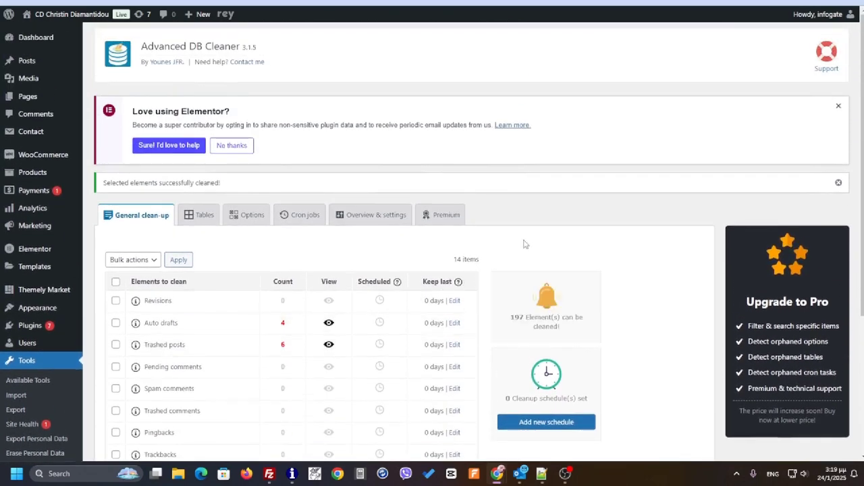